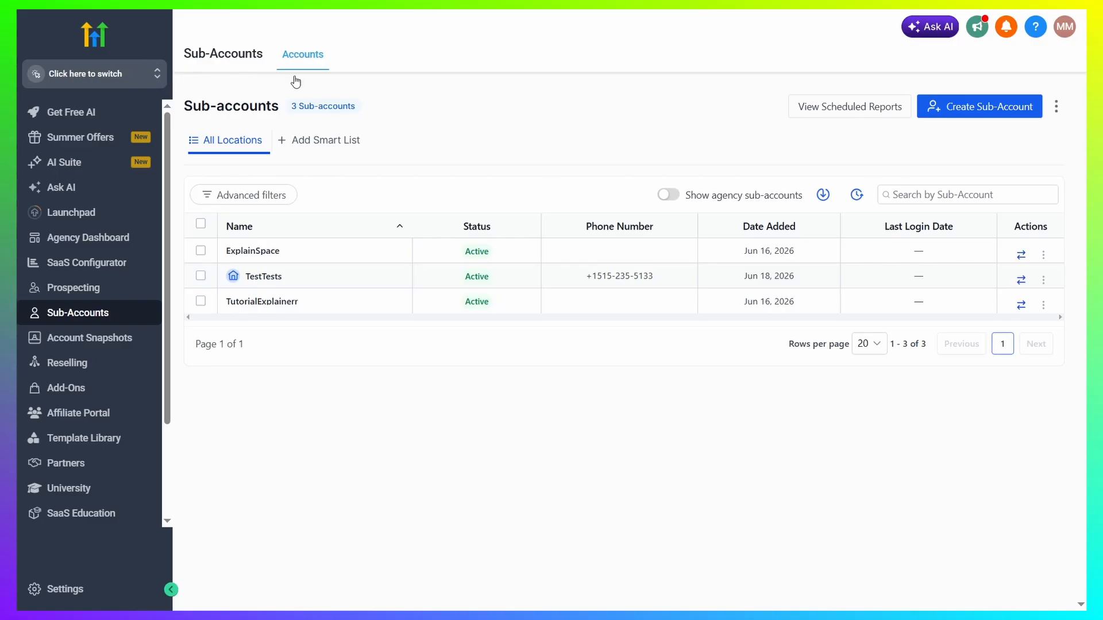
# Open Account Snapshots and browse the snapshot templates and My snapshots tabs
pyautogui.click(118, 84)
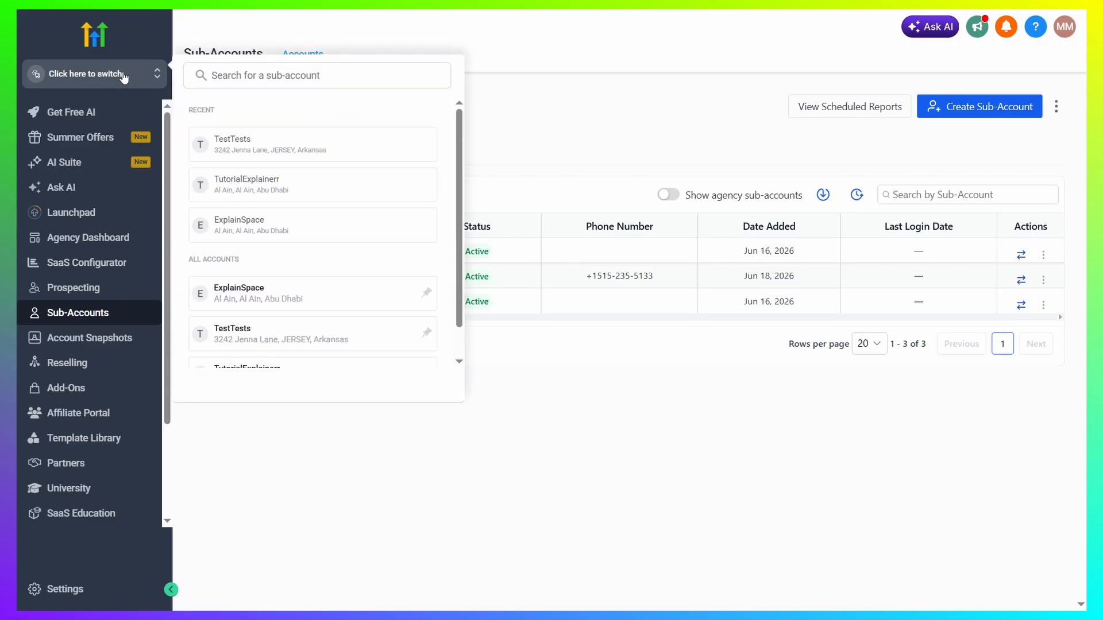
pyautogui.click(118, 80)
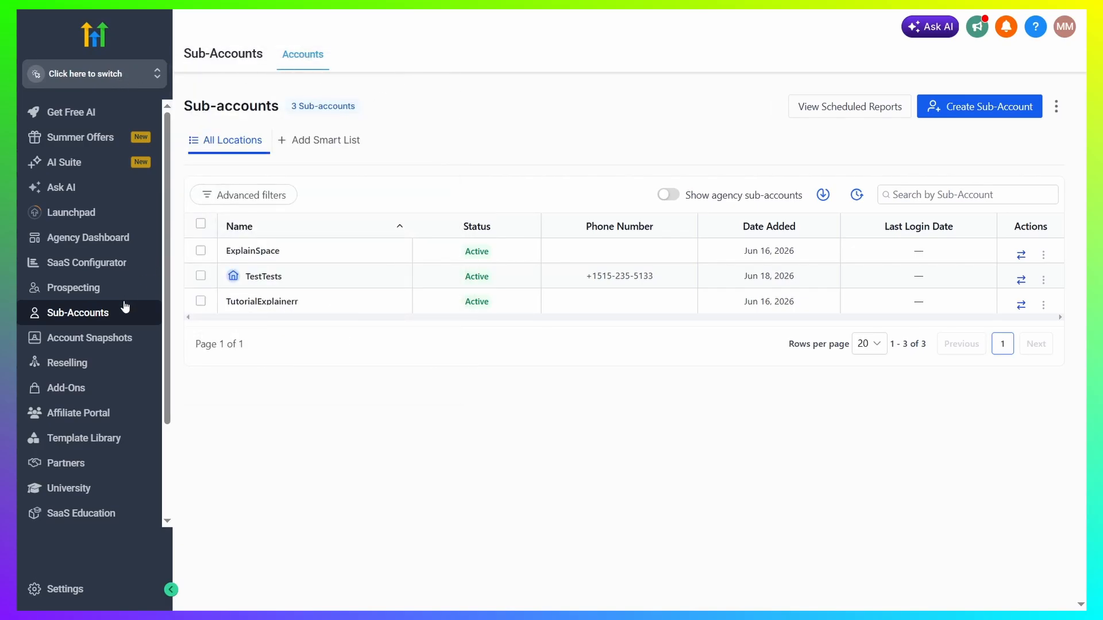
pyautogui.click(85, 343)
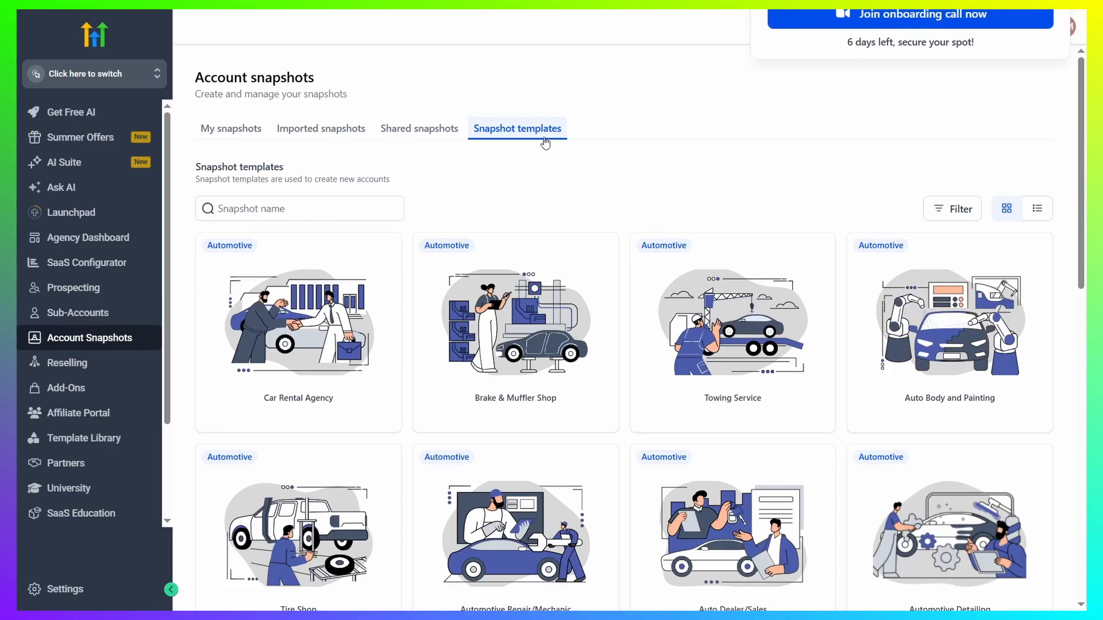
pyautogui.moveTo(317, 485)
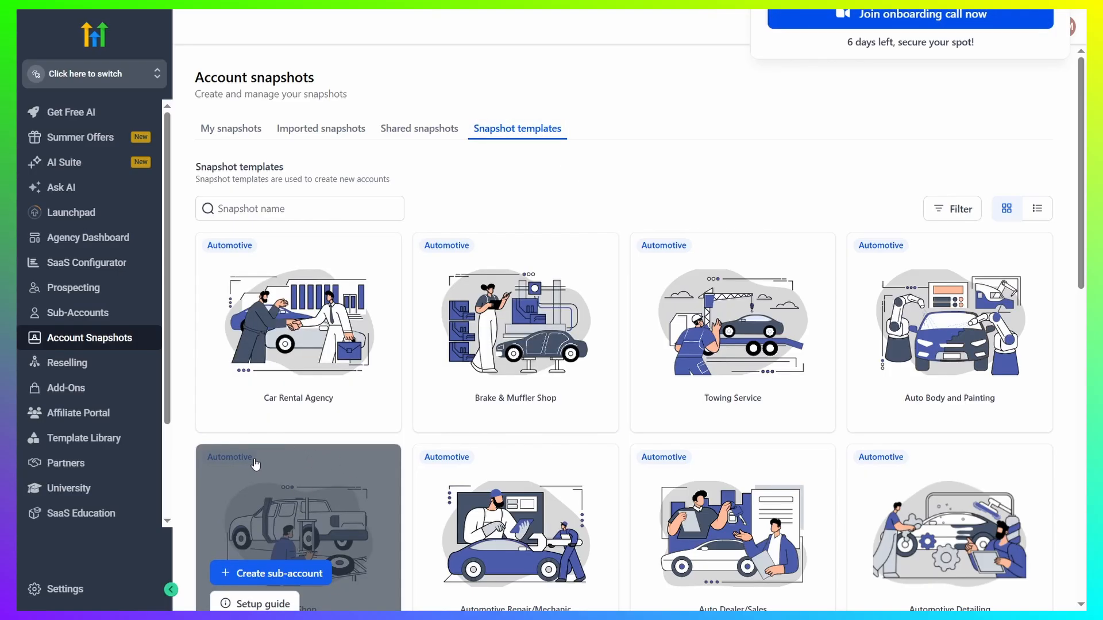
pyautogui.moveTo(316, 402)
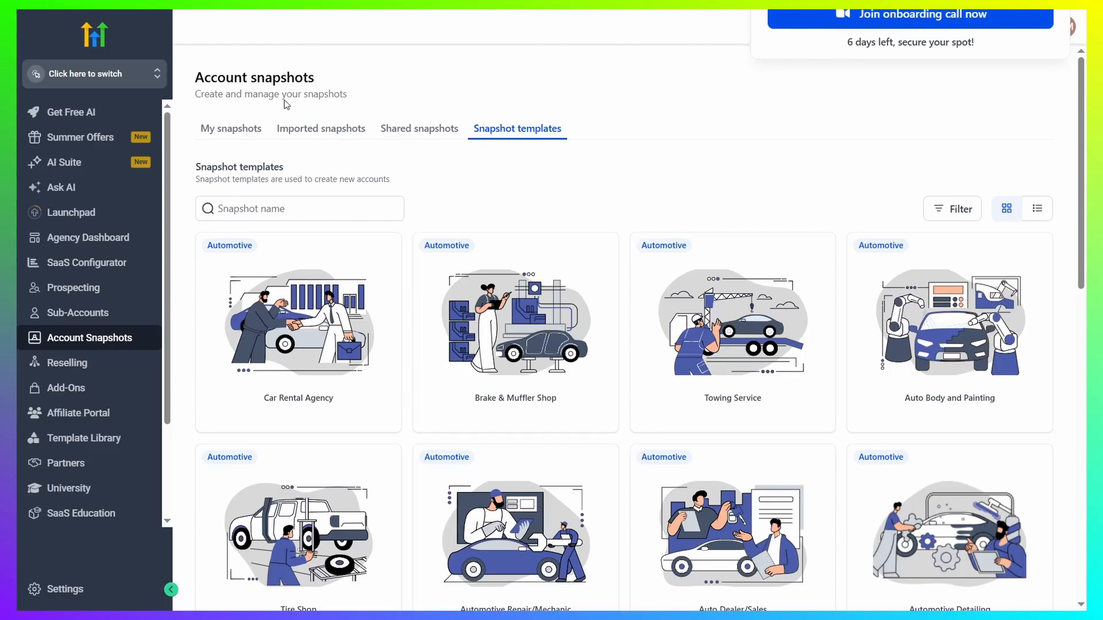
pyautogui.click(246, 131)
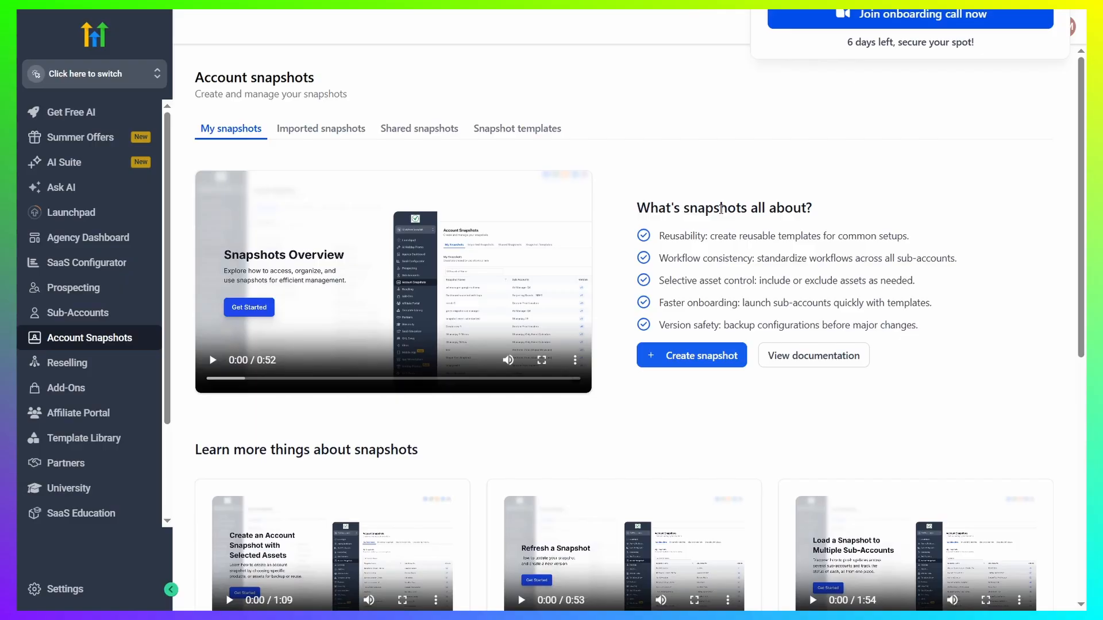
# Switch into the TestTests sub-account and review its opportunities and pipelines
pyautogui.click(141, 80)
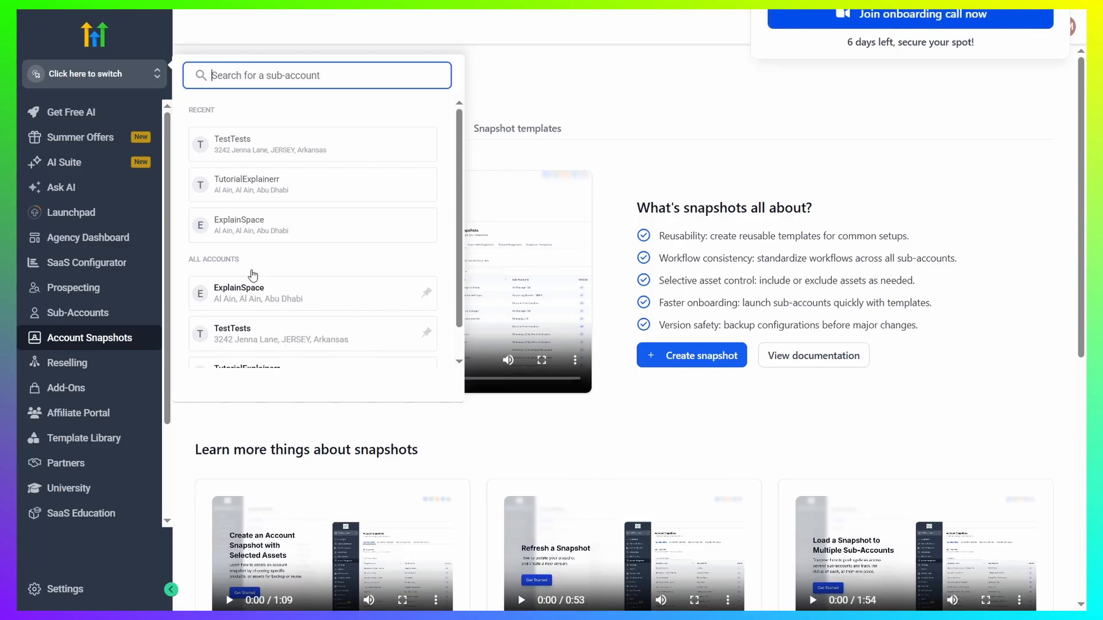
pyautogui.click(260, 332)
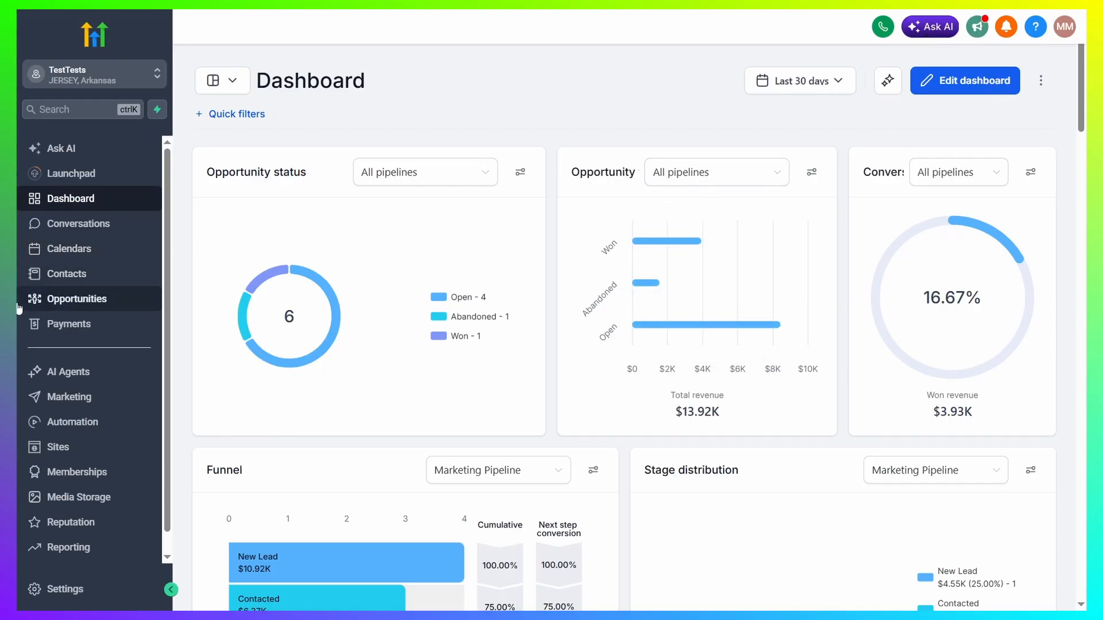
pyautogui.click(120, 299)
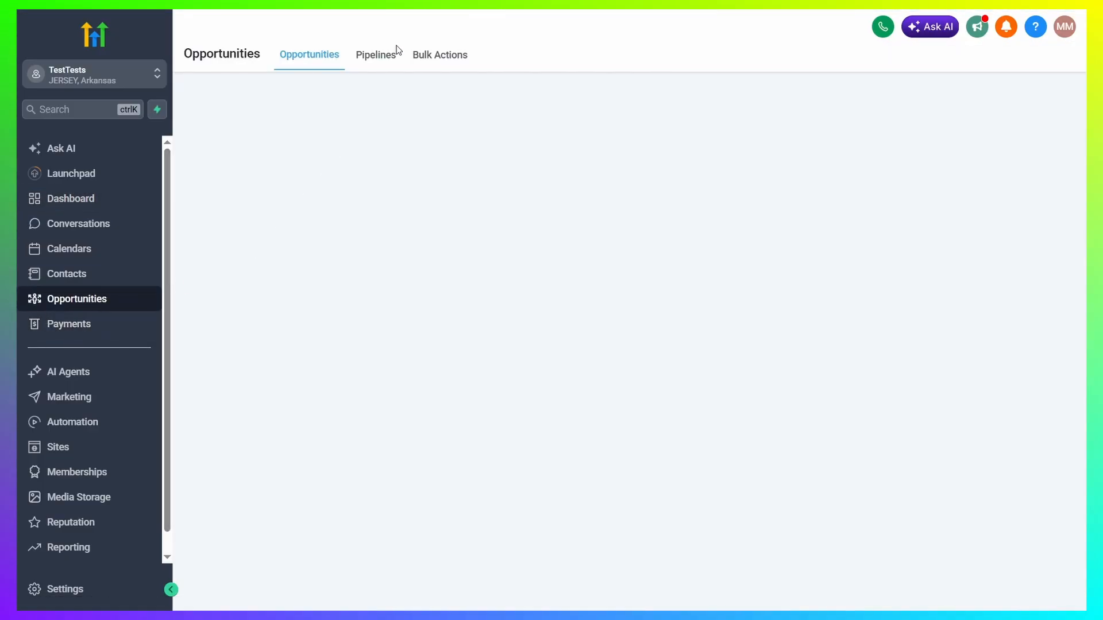
pyautogui.click(380, 59)
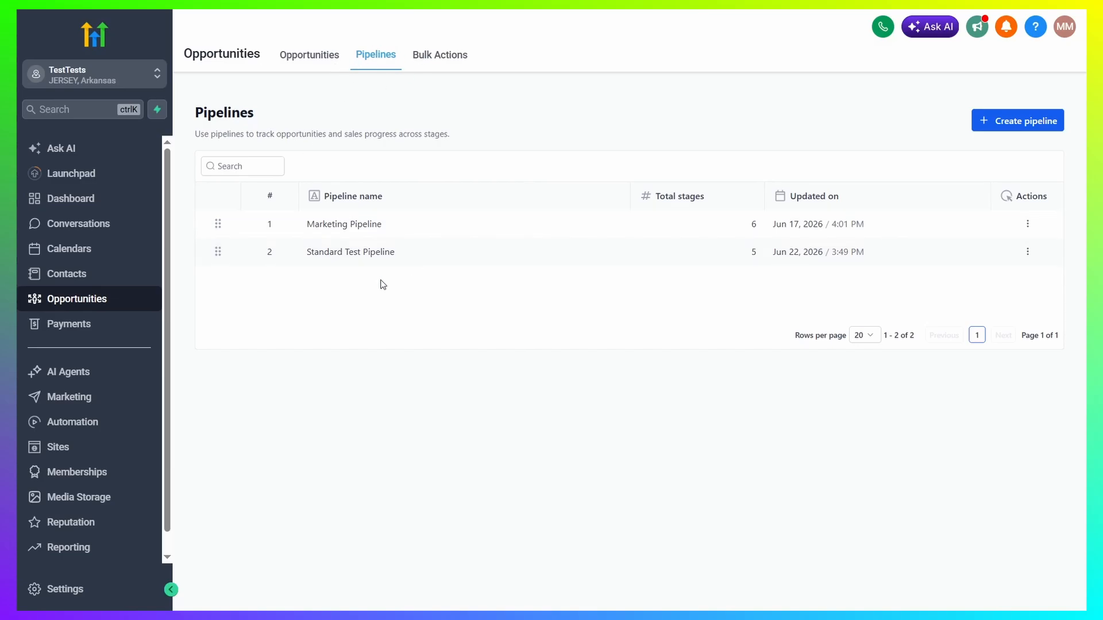
pyautogui.click(305, 60)
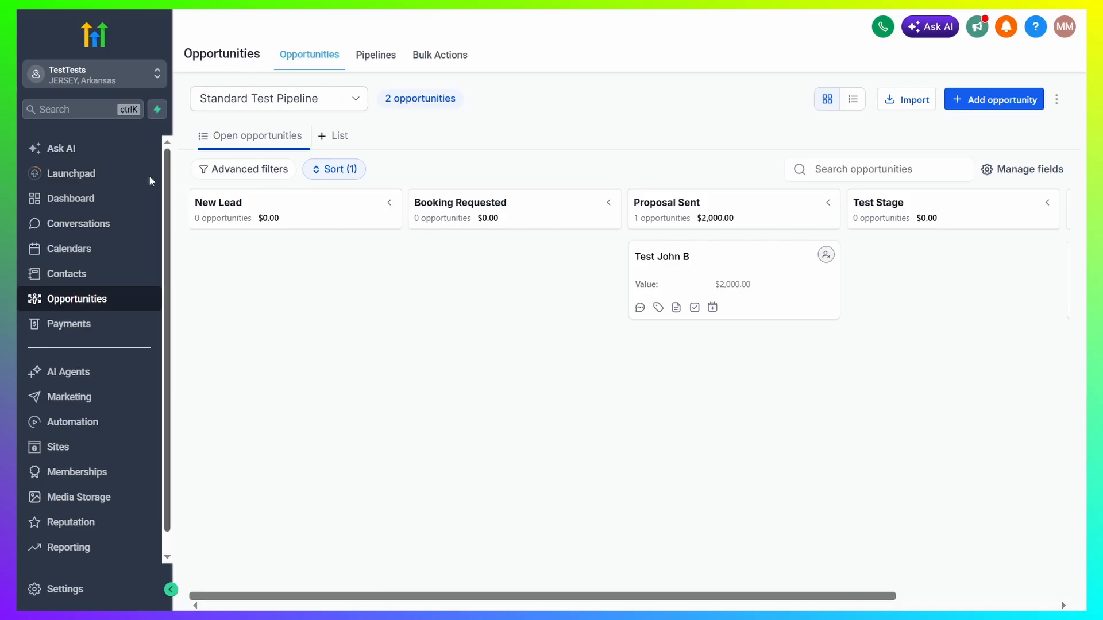
# Return to agency view and start a new snapshot named Test Snapshot from the TestTests sub-account
pyautogui.click(130, 84)
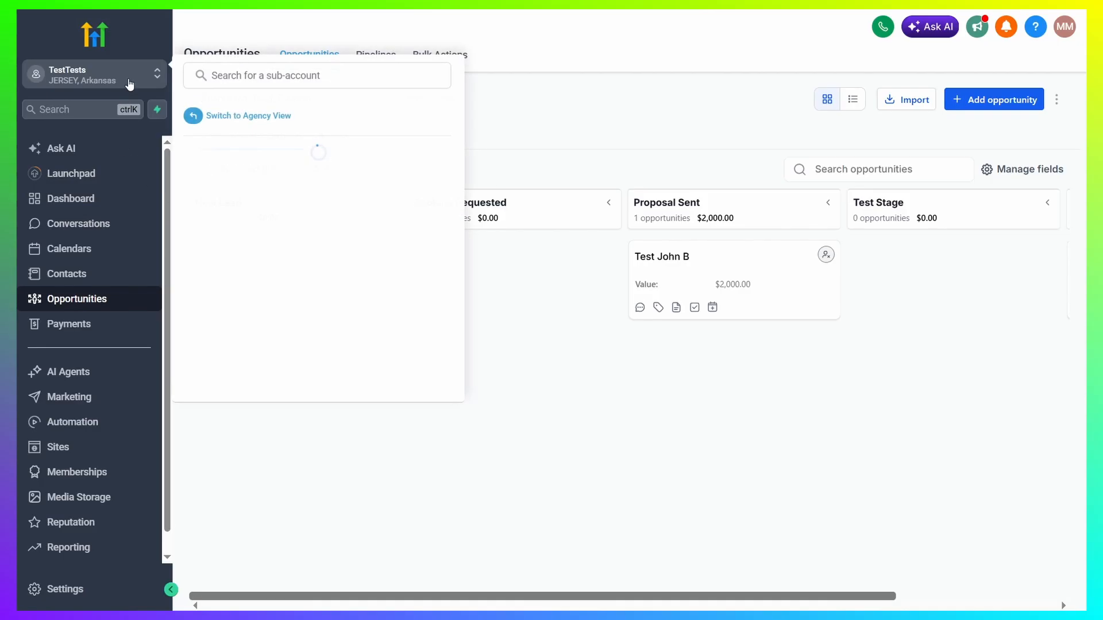
pyautogui.click(239, 115)
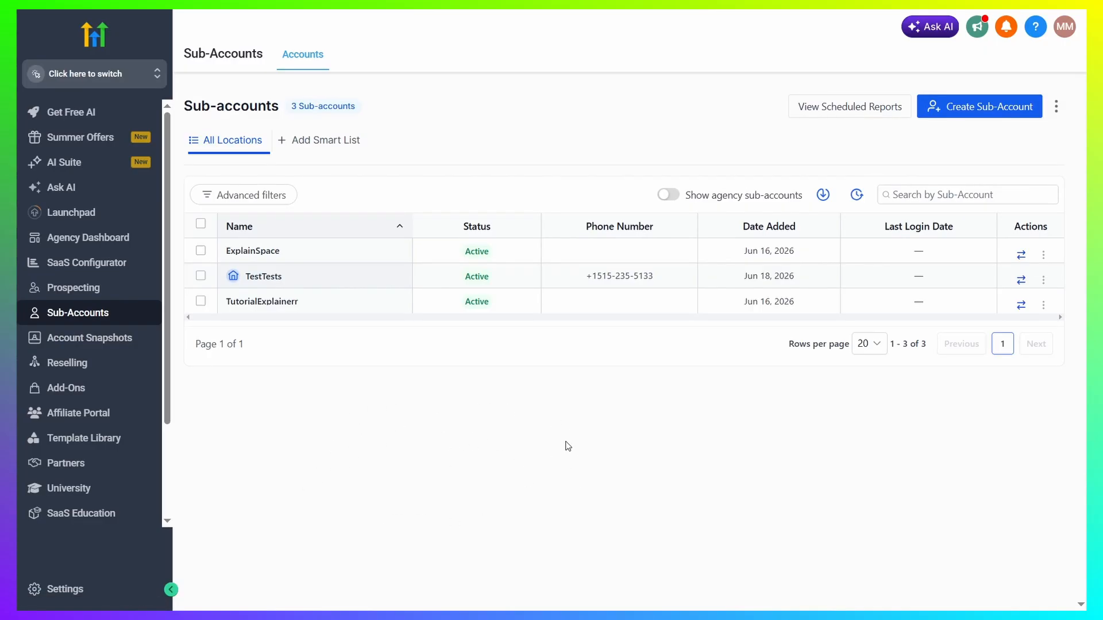
pyautogui.click(122, 340)
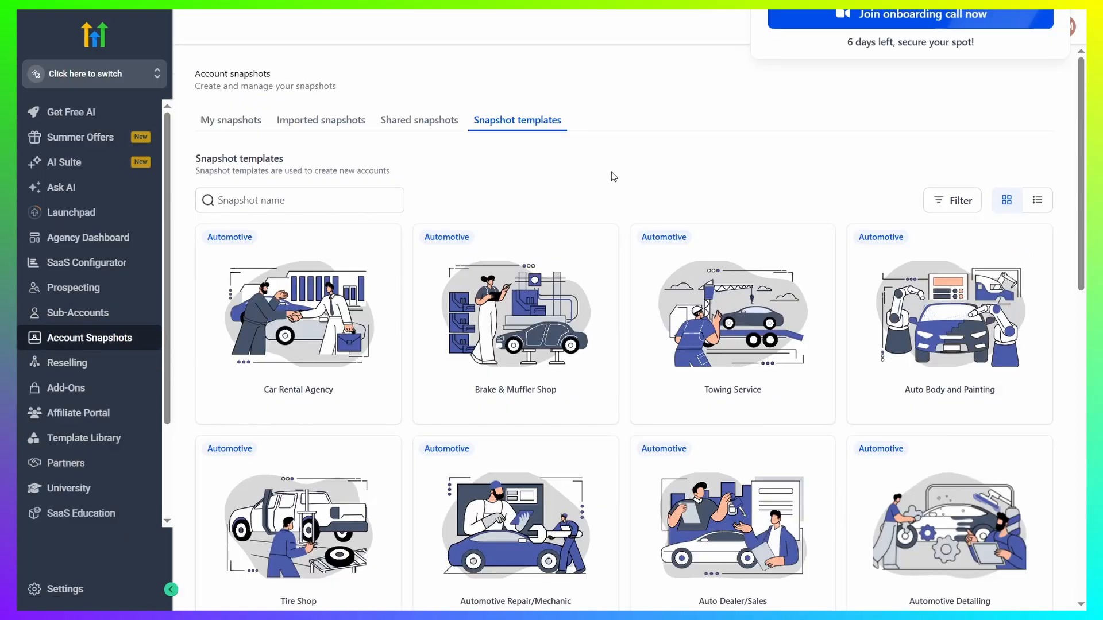
pyautogui.click(221, 129)
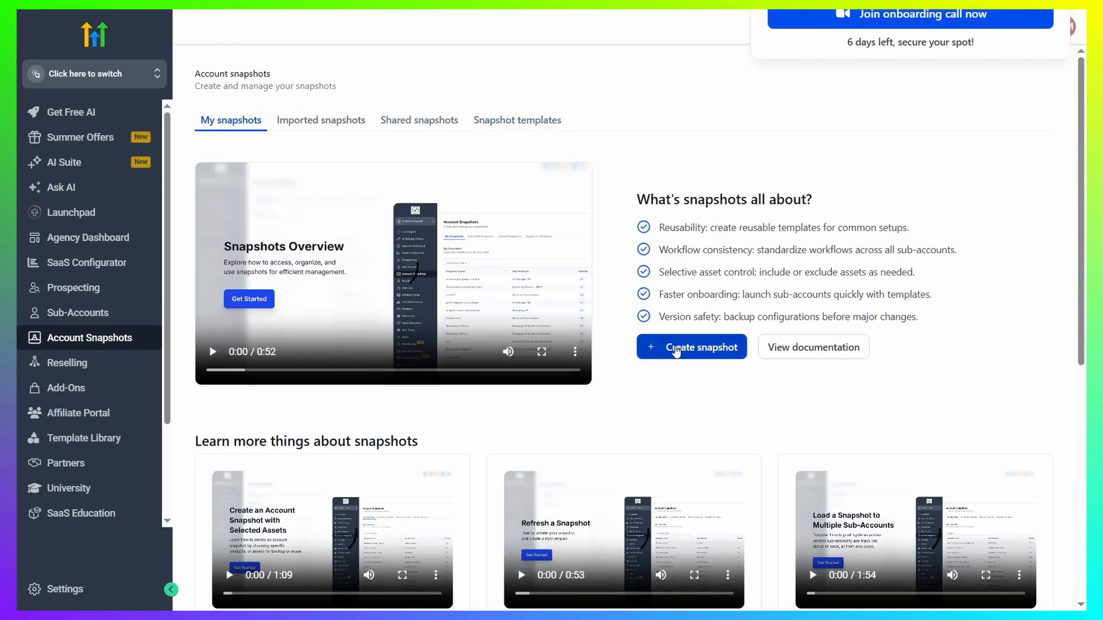
pyautogui.click(649, 346)
pyautogui.click(626, 274)
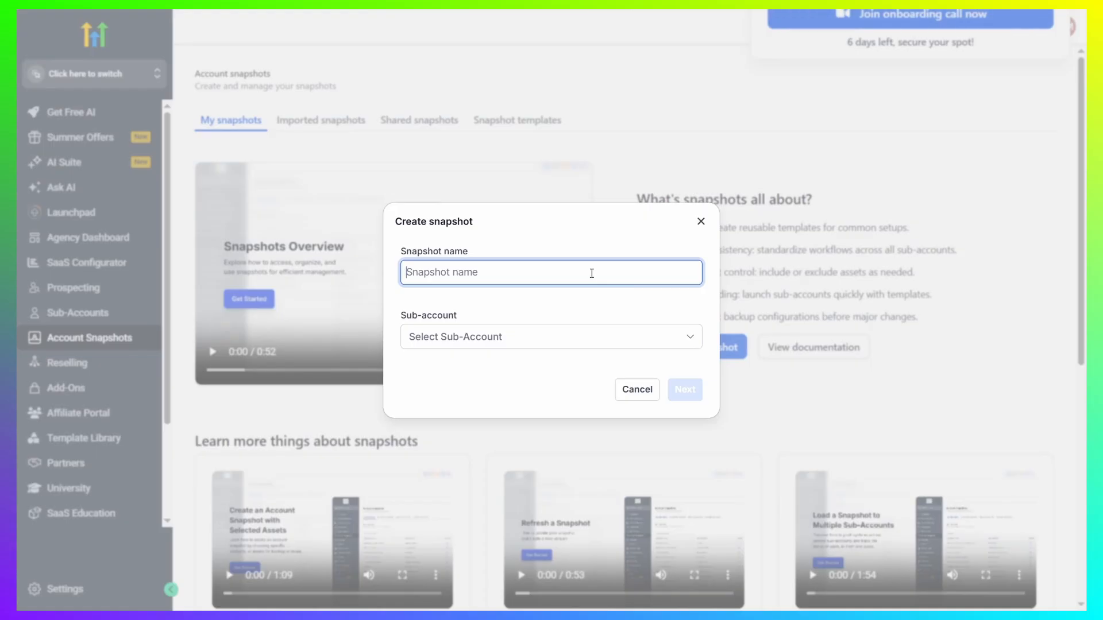
pyautogui.write('Test Snapshot')
pyautogui.click(518, 328)
pyautogui.moveTo(404, 317); pyautogui.dragTo(475, 313)
pyautogui.click(528, 302)
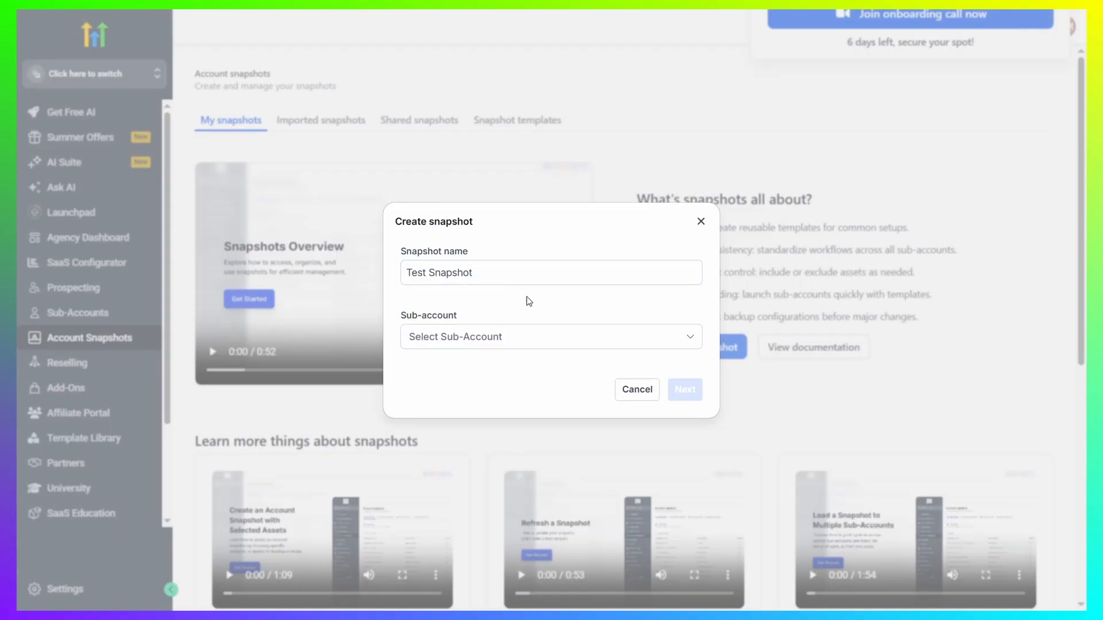
pyautogui.click(645, 338)
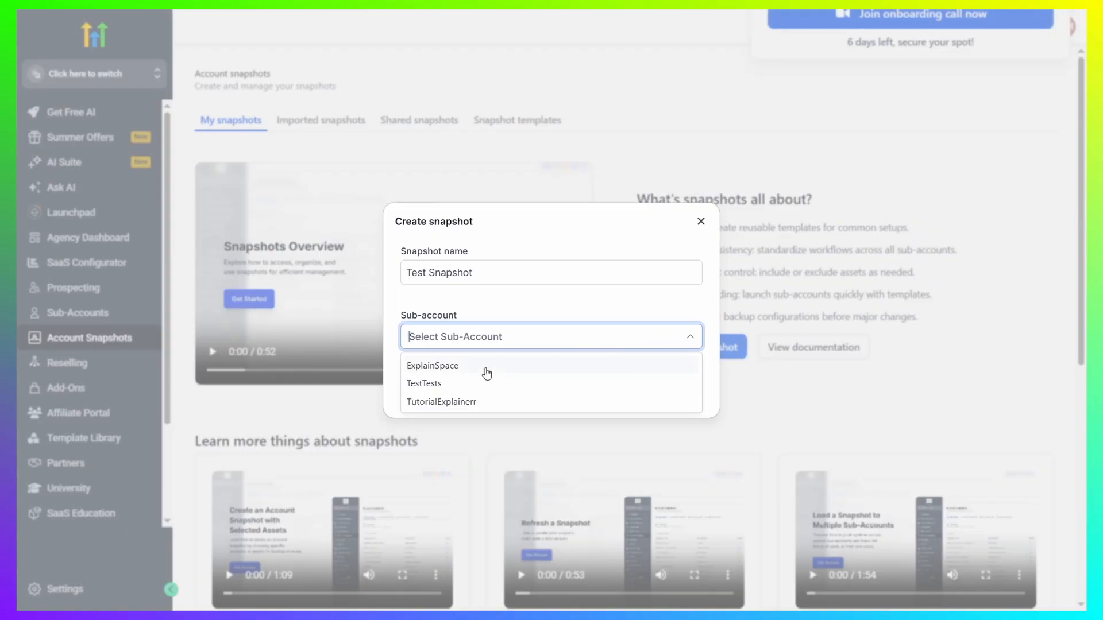
pyautogui.click(458, 385)
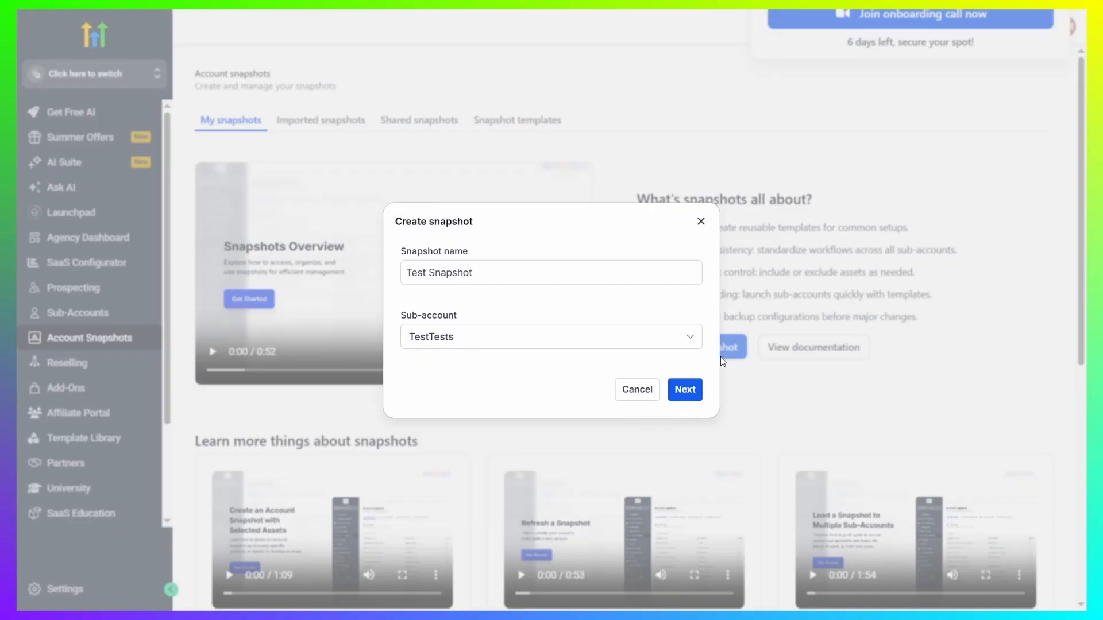
pyautogui.click(684, 389)
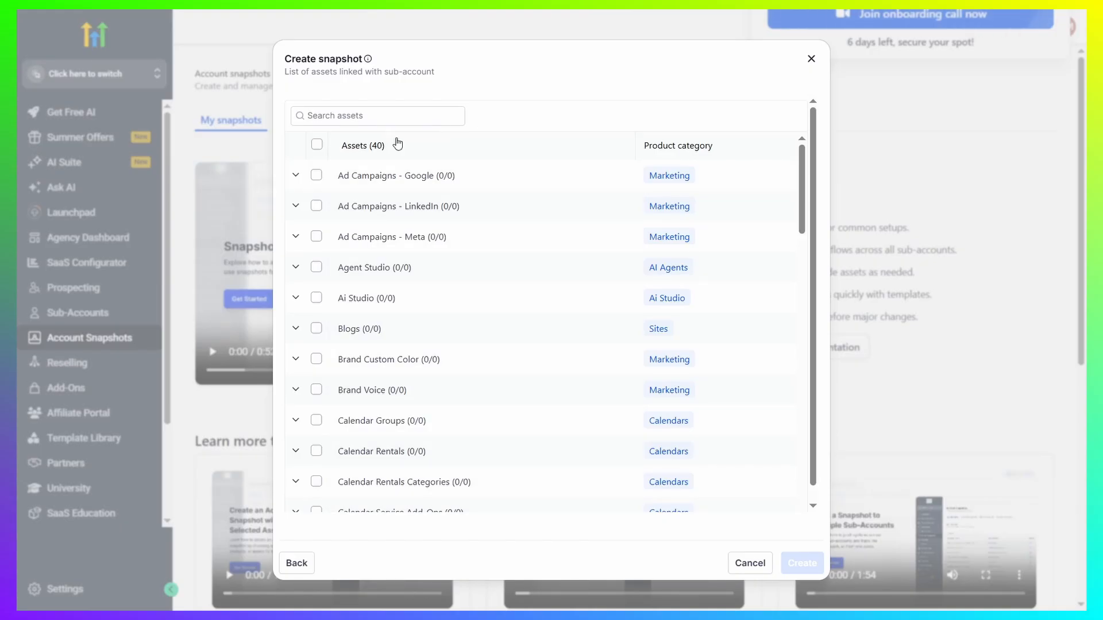
# Select all assets for the snapshot, then deselect Documents & Contracts
pyautogui.click(316, 145)
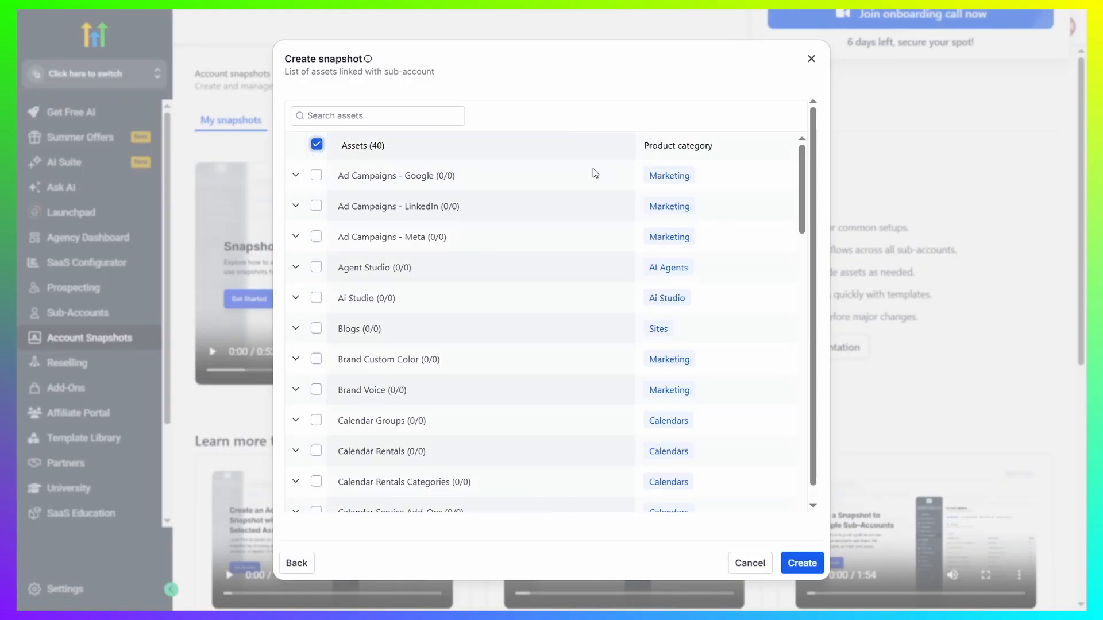
pyautogui.scroll(-10, 416, 299)
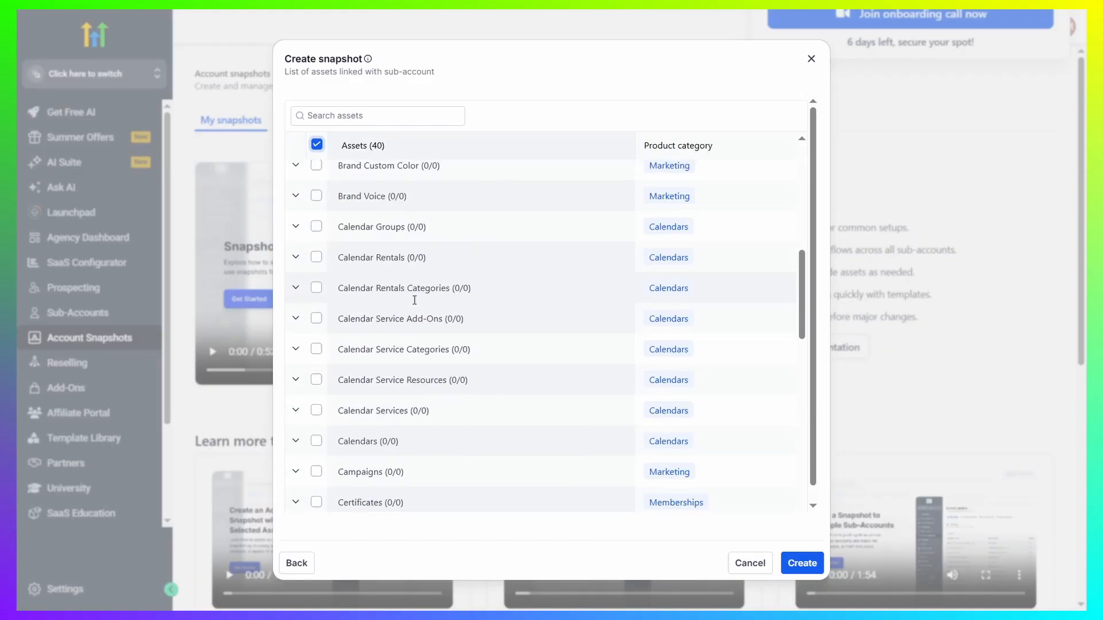
pyautogui.scroll(3, 405, 293)
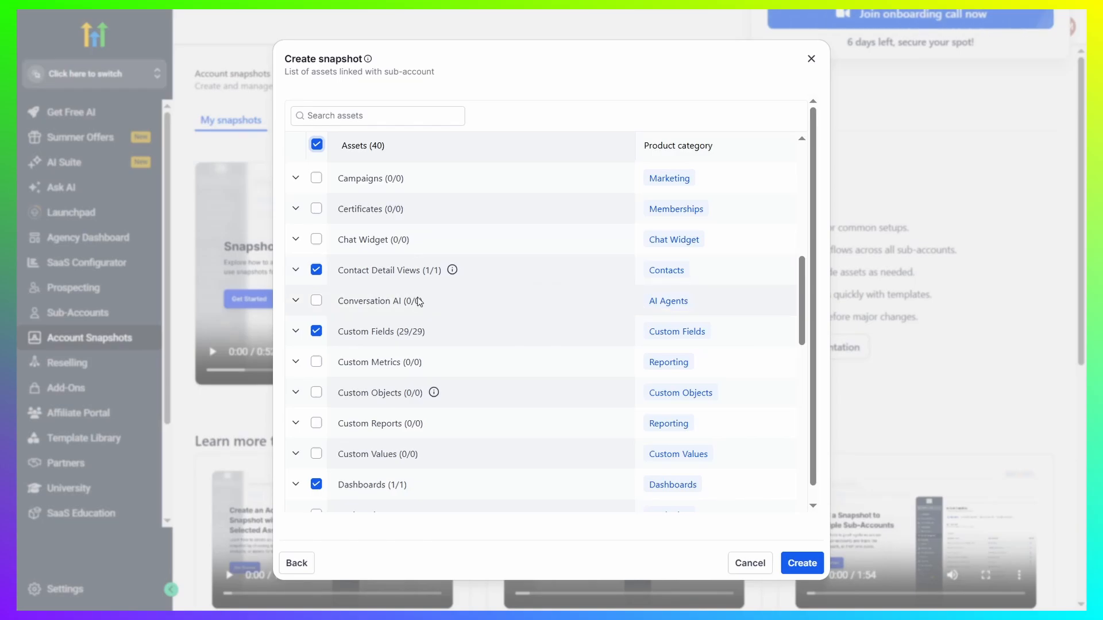
pyautogui.scroll(-5, 419, 287)
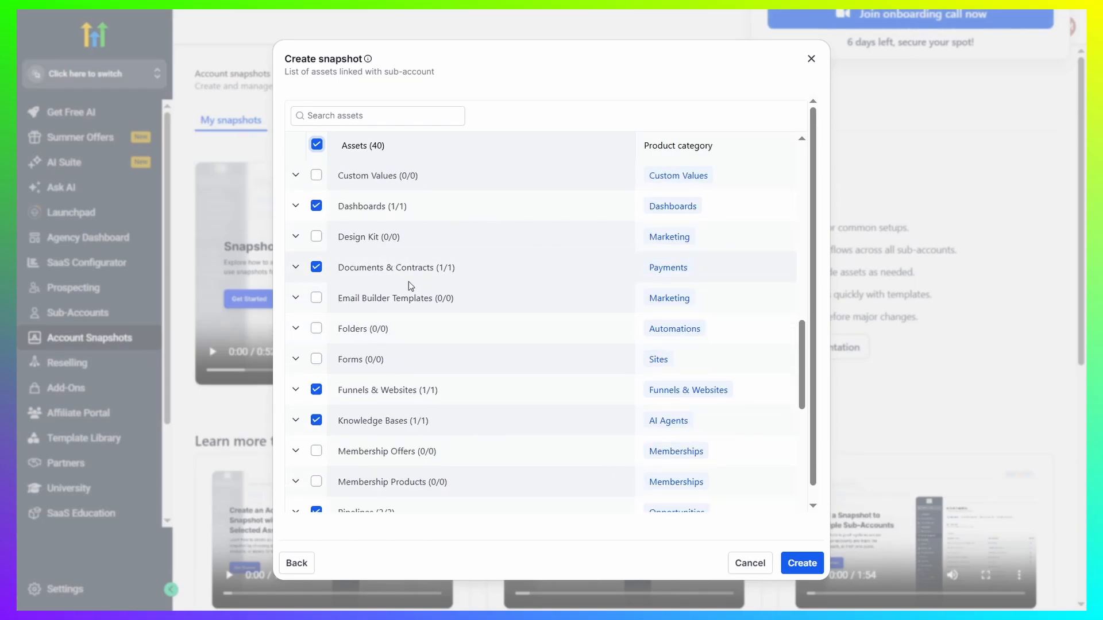
pyautogui.click(315, 270)
# Scroll through the asset list to review which assets are included
pyautogui.scroll(-4, 419, 260)
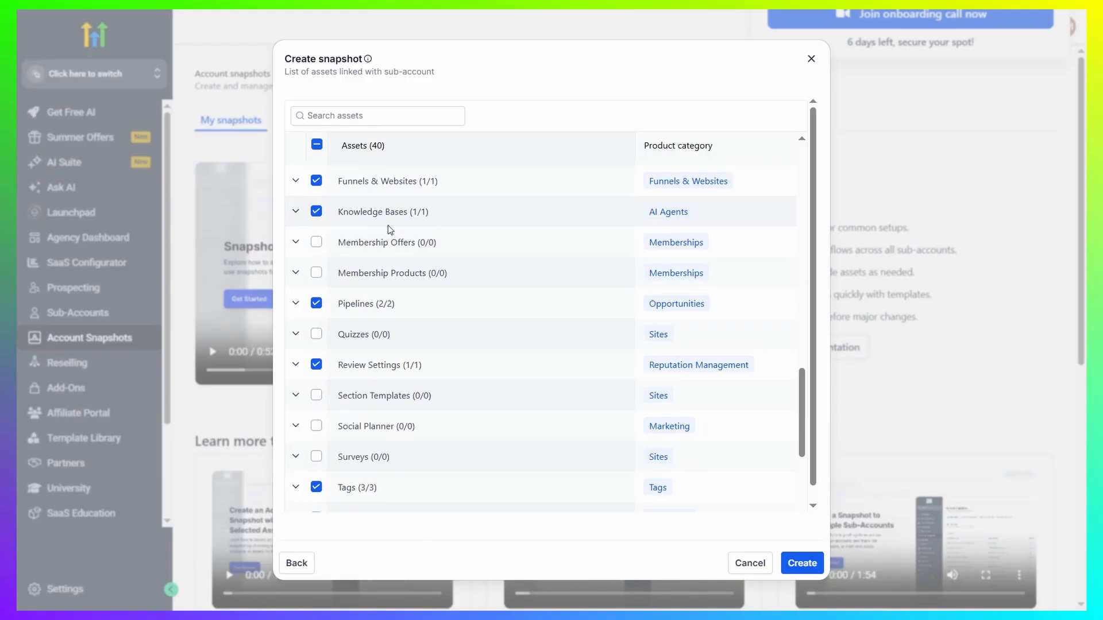
pyautogui.scroll(-4, 363, 323)
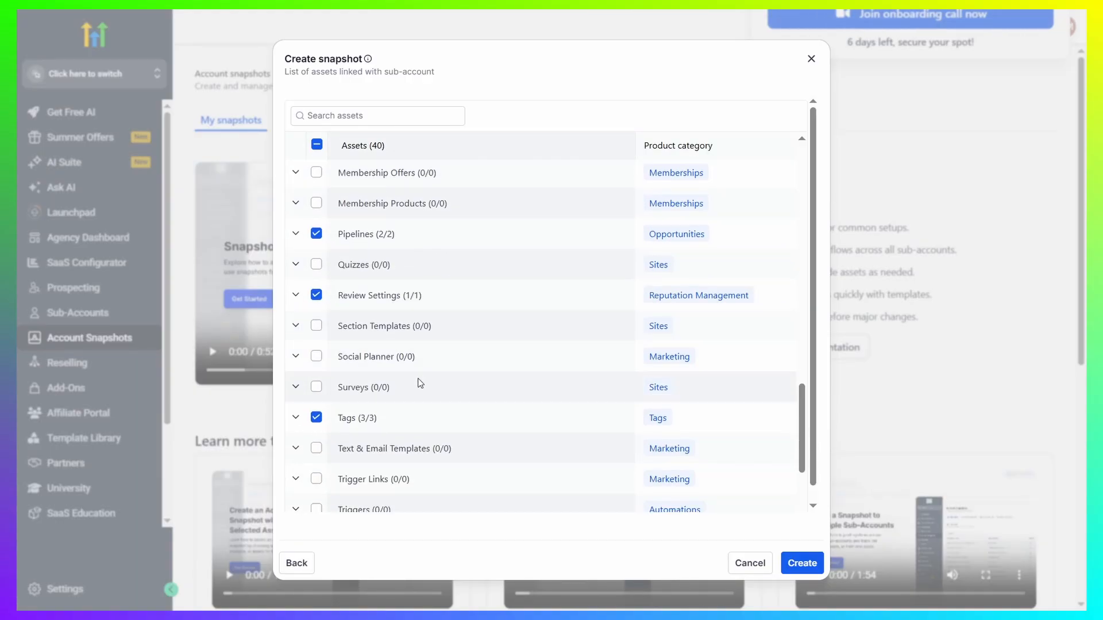
pyautogui.scroll(-1, 443, 307)
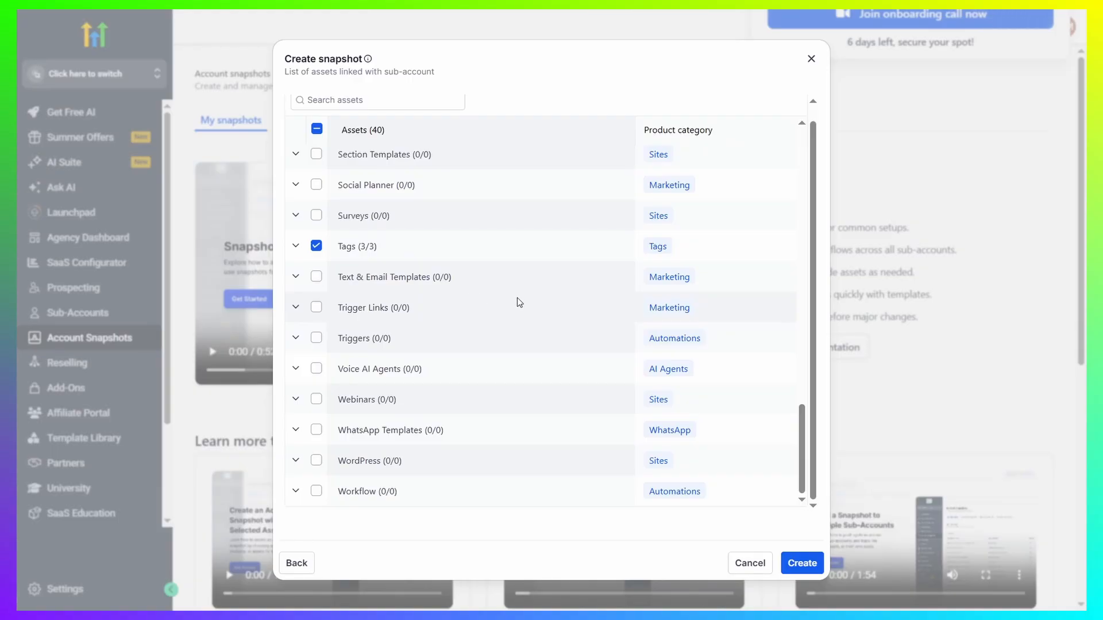
pyautogui.scroll(1, 503, 310)
pyautogui.scroll(-1, 379, 386)
pyautogui.moveTo(393, 308); pyautogui.dragTo(450, 312)
pyautogui.click(435, 313)
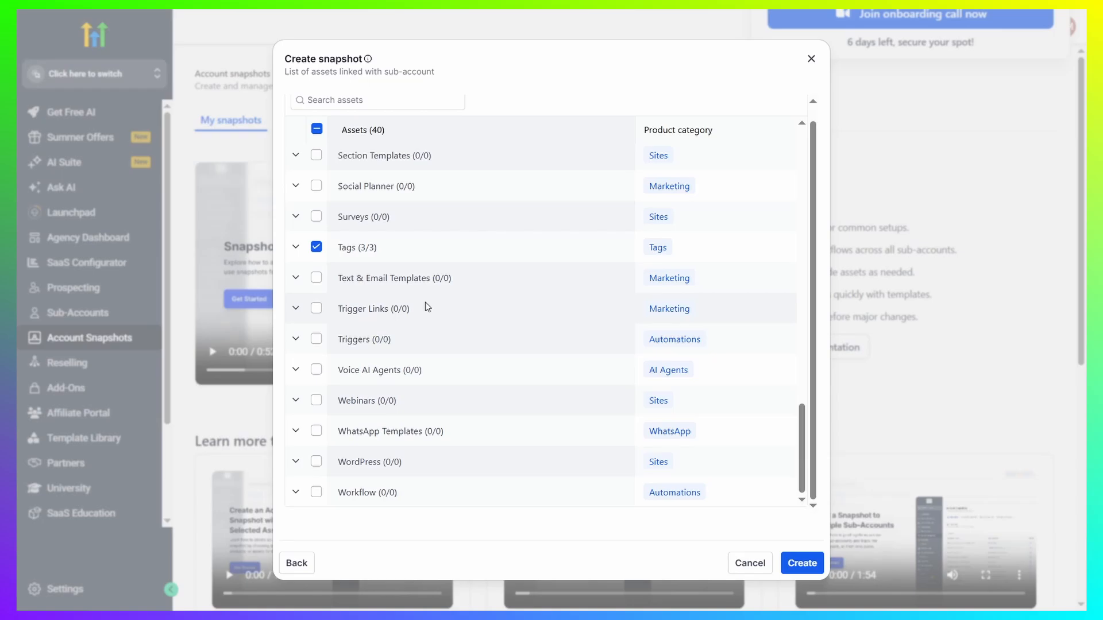
pyautogui.scroll(15, 408, 395)
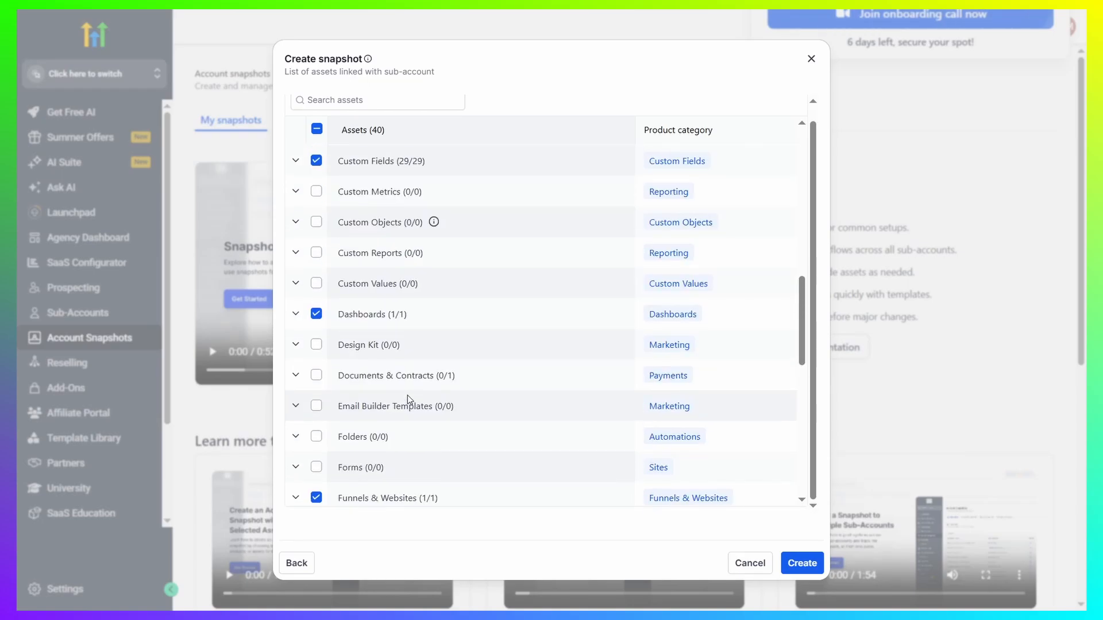
pyautogui.scroll(2, 426, 232)
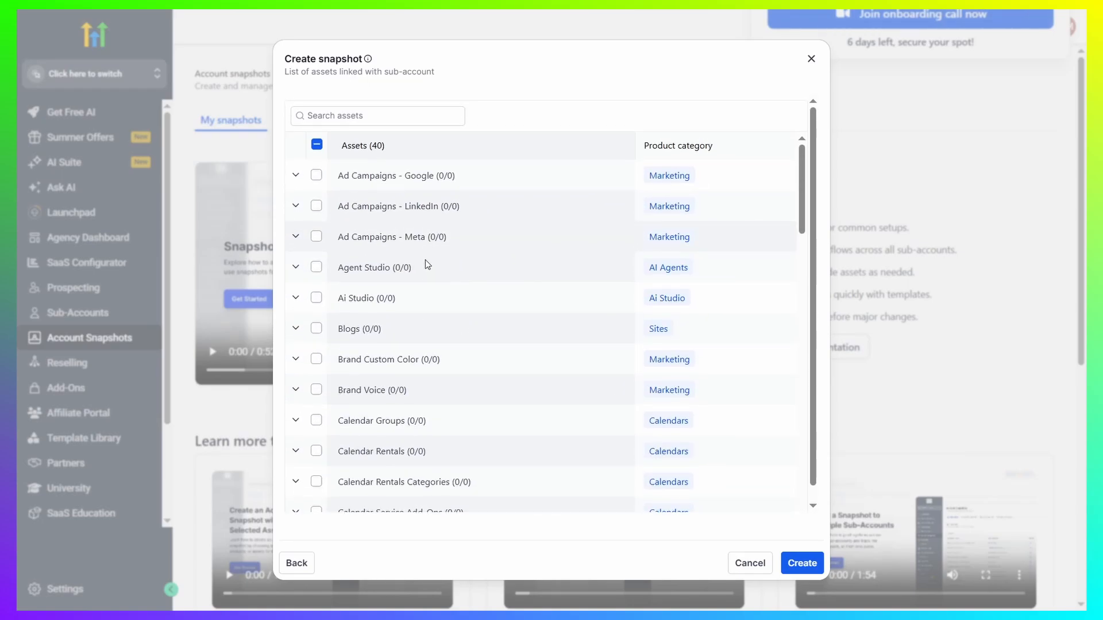
pyautogui.scroll(-1, 437, 290)
pyautogui.scroll(-8, 437, 295)
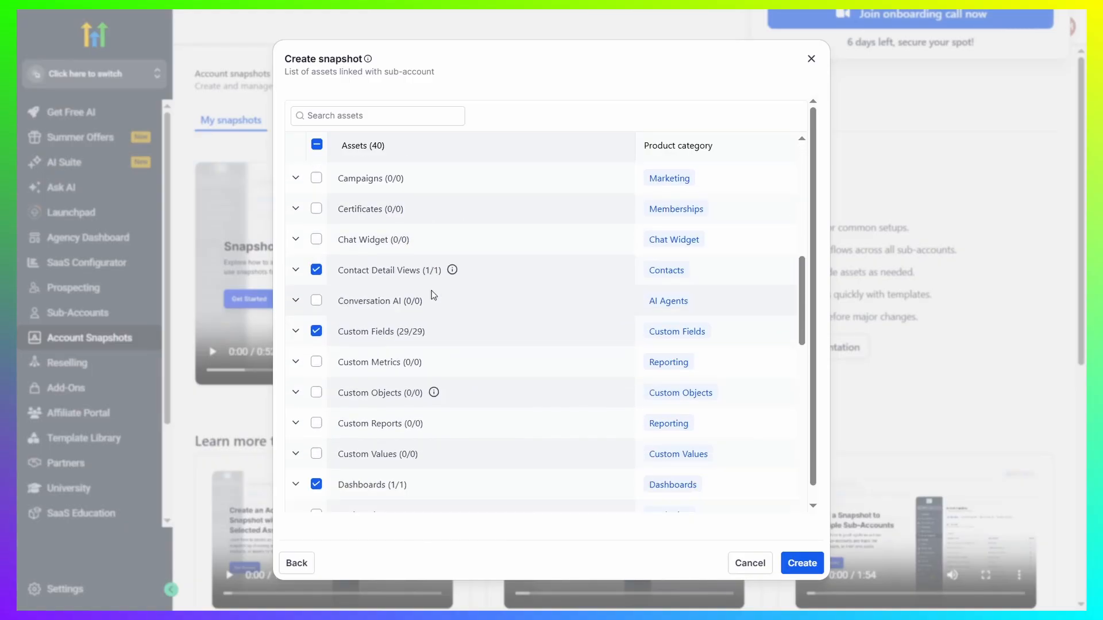
pyautogui.scroll(-4, 432, 293)
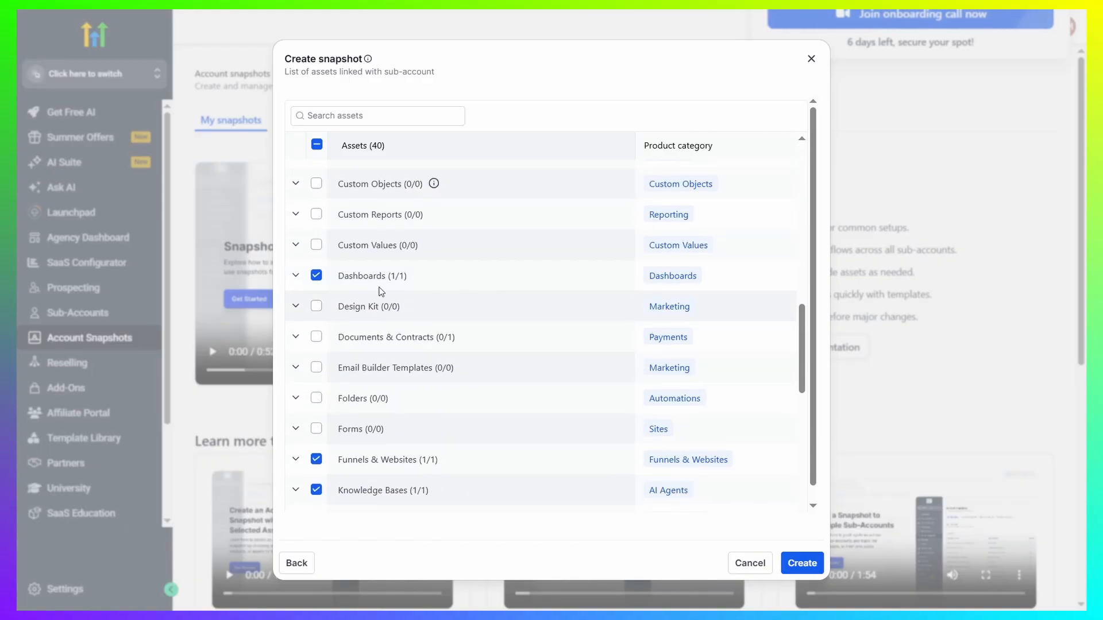
# Create the snapshot with Documents & Contracts left unselected
pyautogui.click(316, 337)
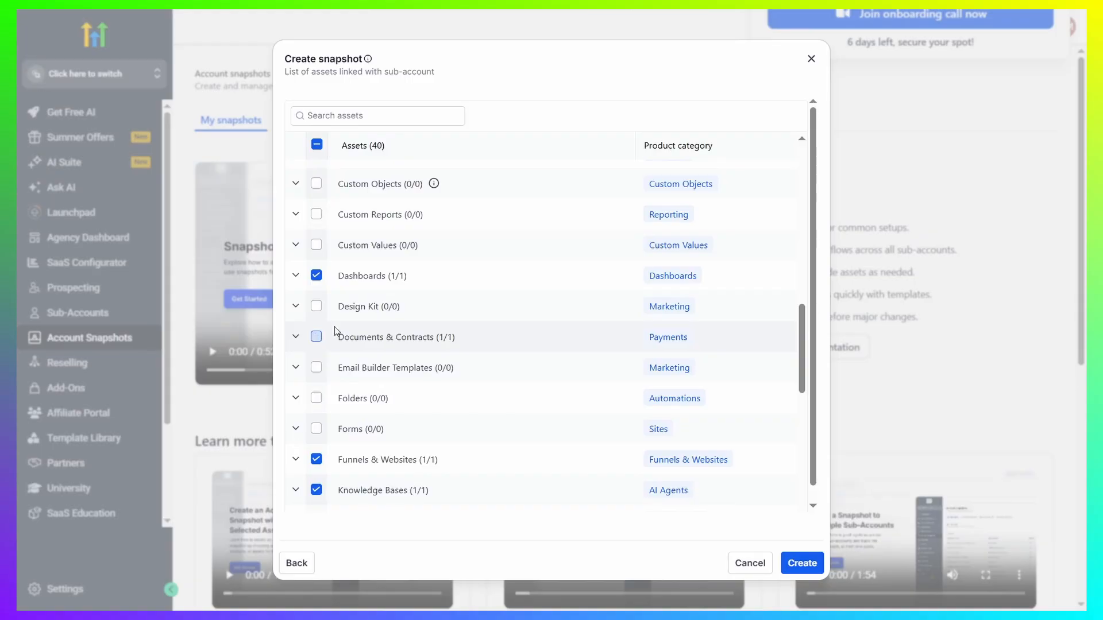
pyautogui.click(321, 339)
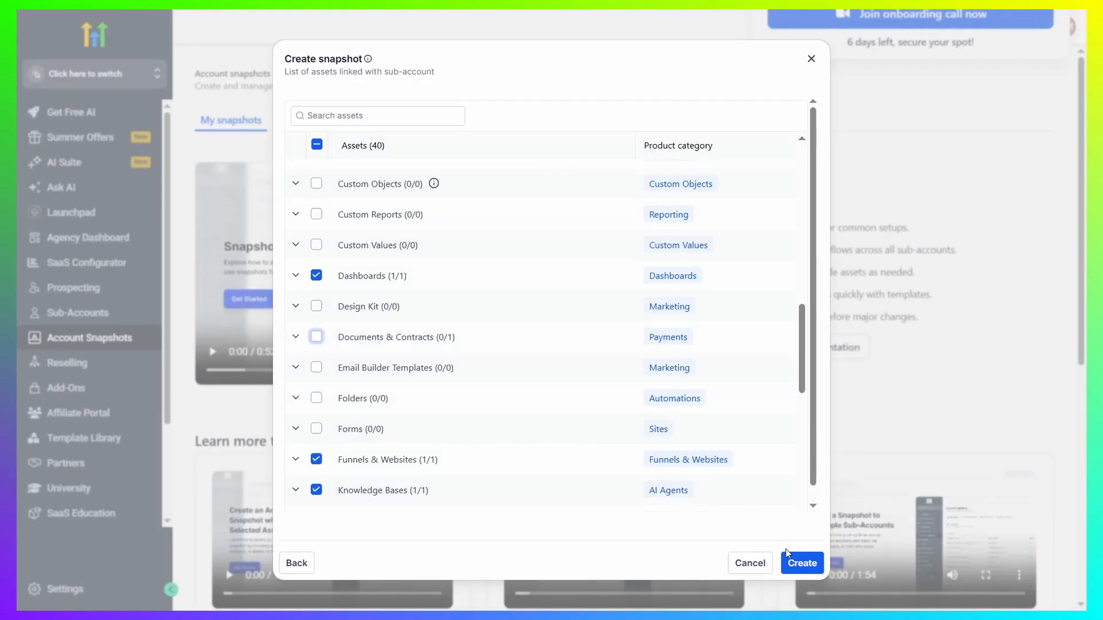
pyautogui.click(802, 563)
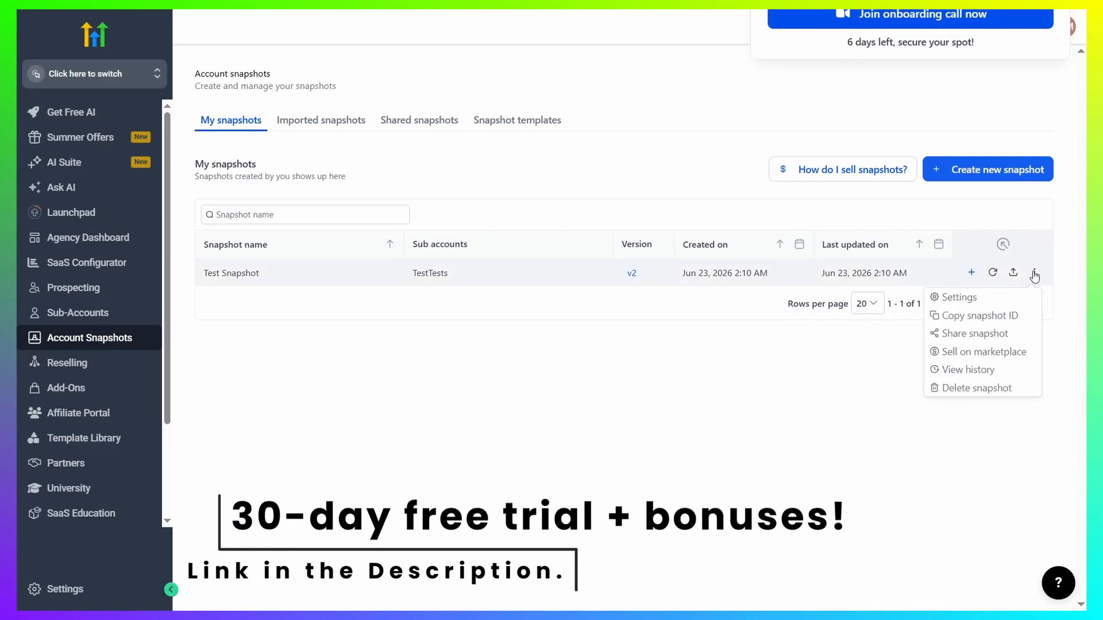
# Share Test Snapshot by generating a permanent link, then close the share dialog
pyautogui.click(968, 335)
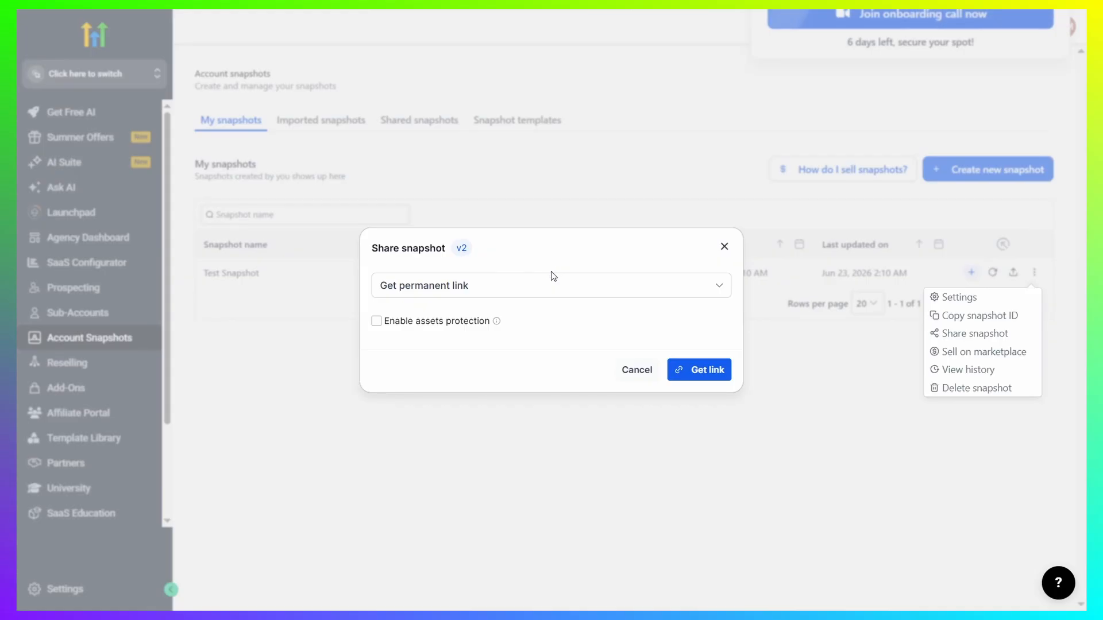
pyautogui.click(536, 287)
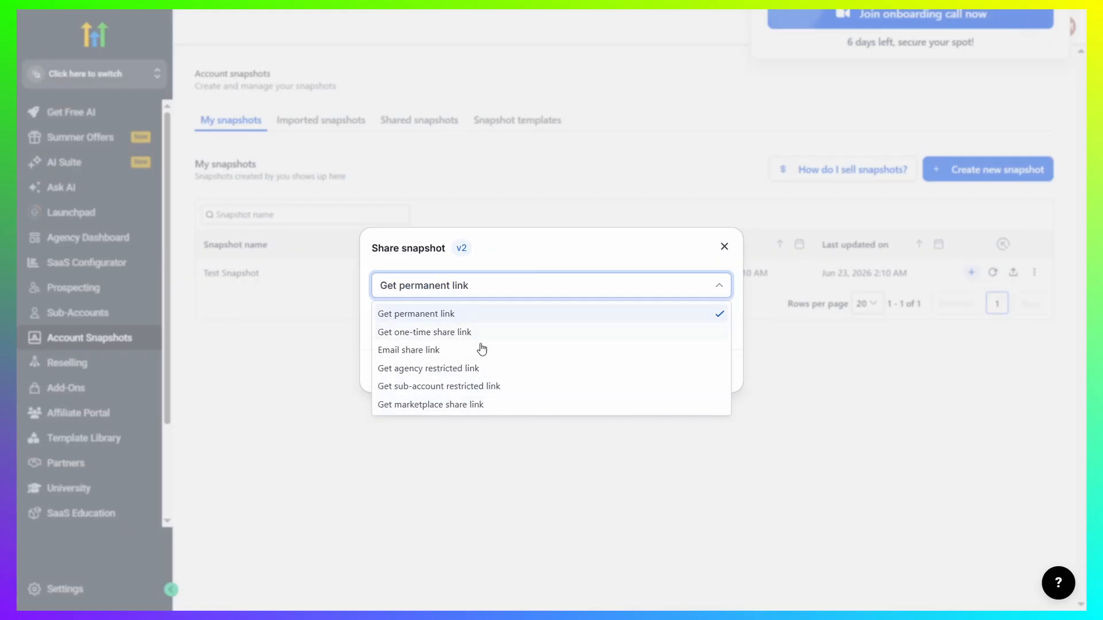
pyautogui.click(435, 315)
pyautogui.click(713, 374)
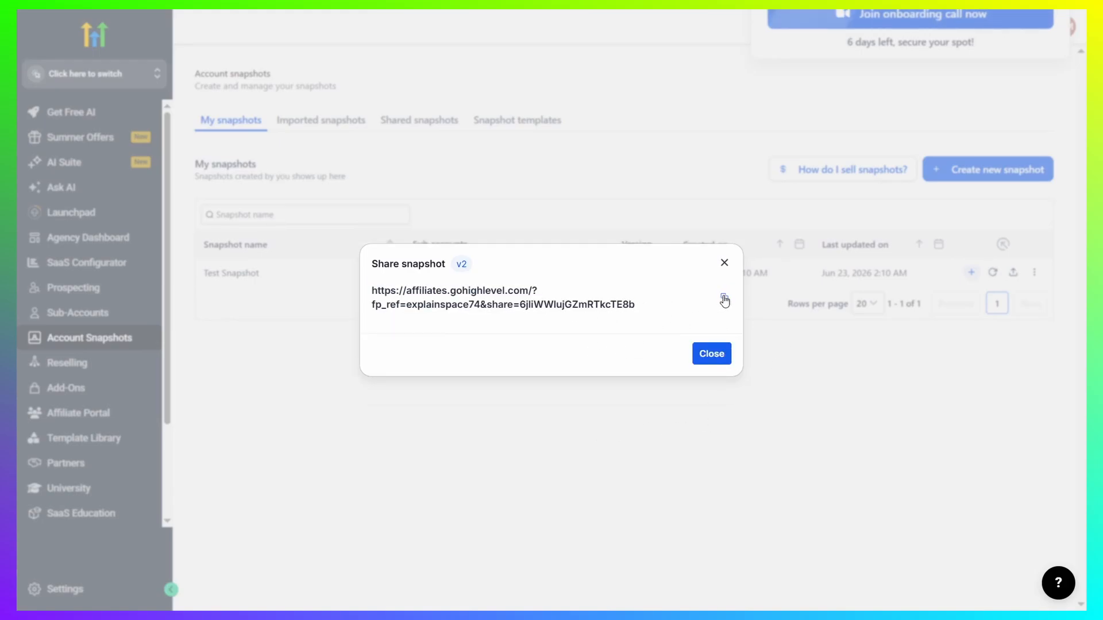
pyautogui.click(711, 354)
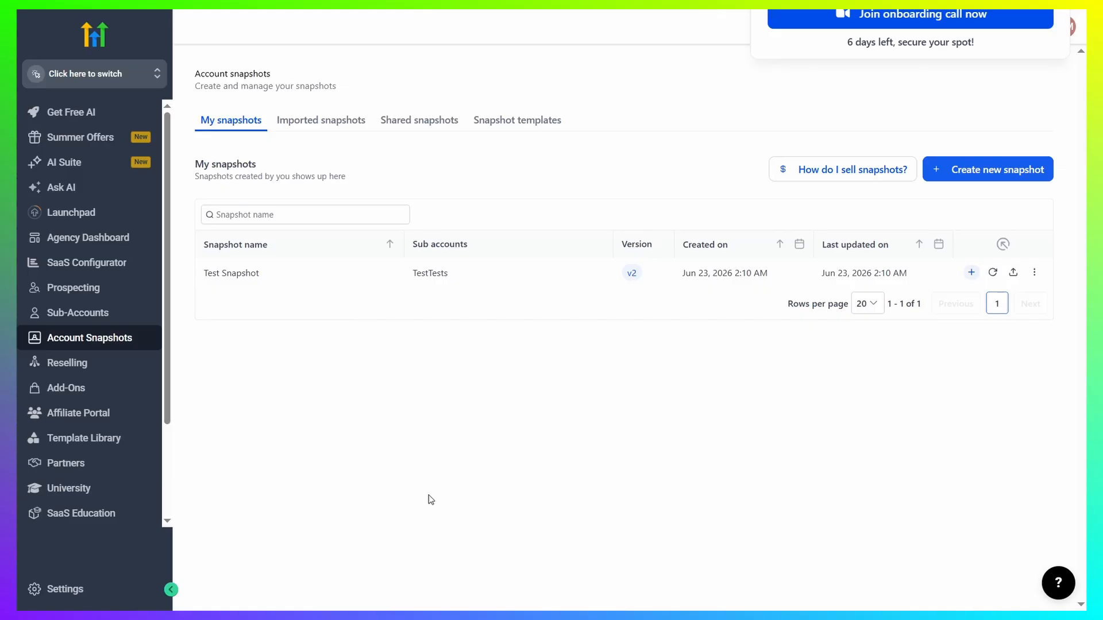